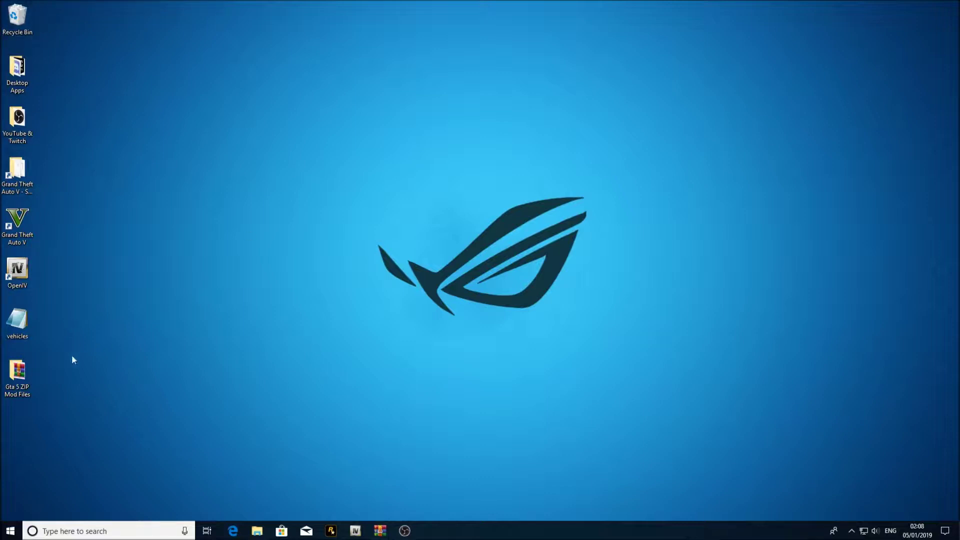
Bring up the BCSO_Pack__Rx2700_ archive, open its 13 Tahoe folder, and move the window aside to free desktop space.
left_click(373, 535)
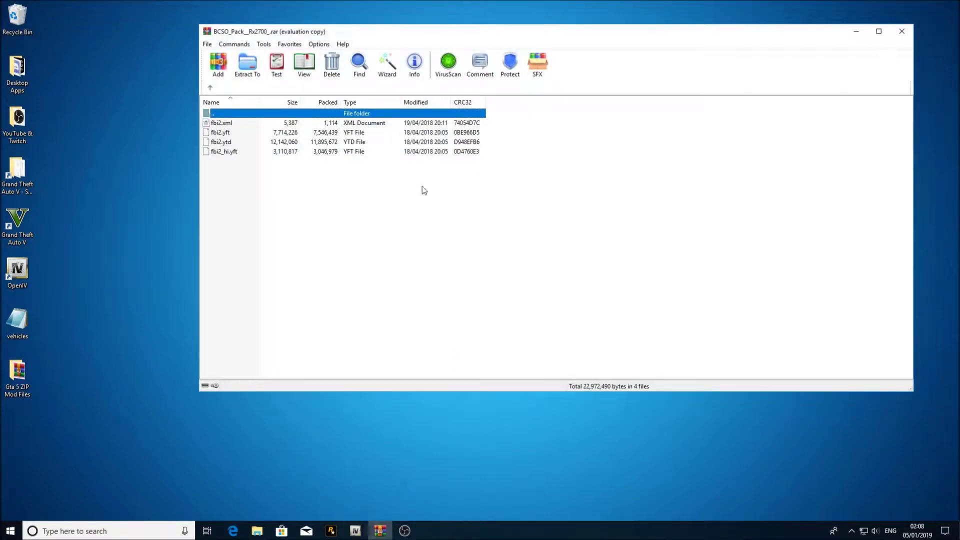
left_click(210, 88)
left_click(254, 159)
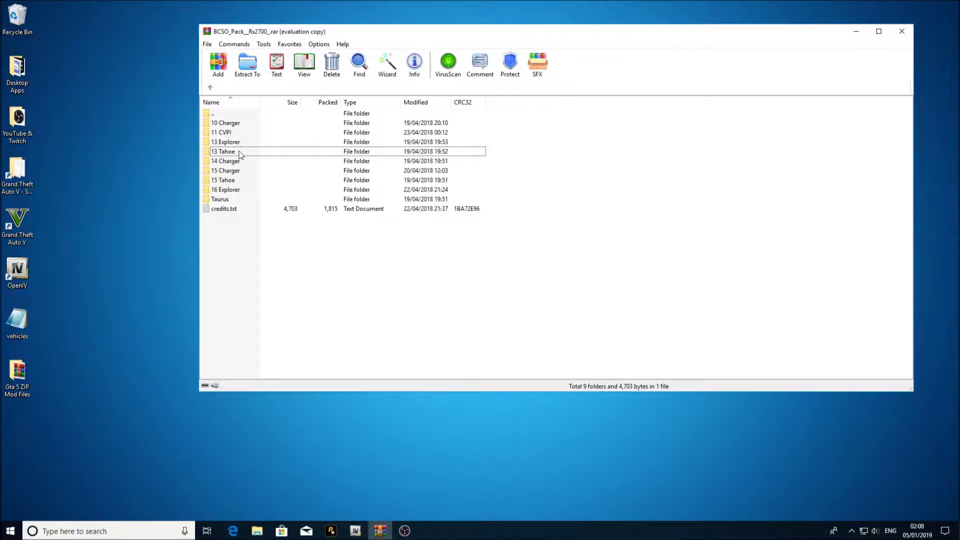
double_click(240, 155)
mouse_move(264, 221)
left_mouse_down()
mouse_move(262, 128)
mouse_move(301, 224)
mouse_move(353, 194)
left_mouse_up()
left_click_drag(471, 32, 730, 24)
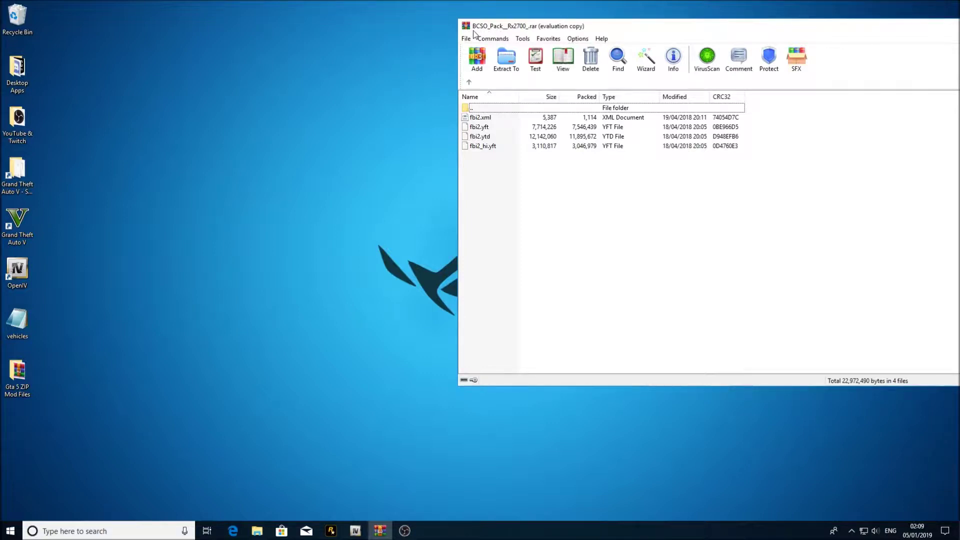
left_click_drag(578, 28, 590, 9)
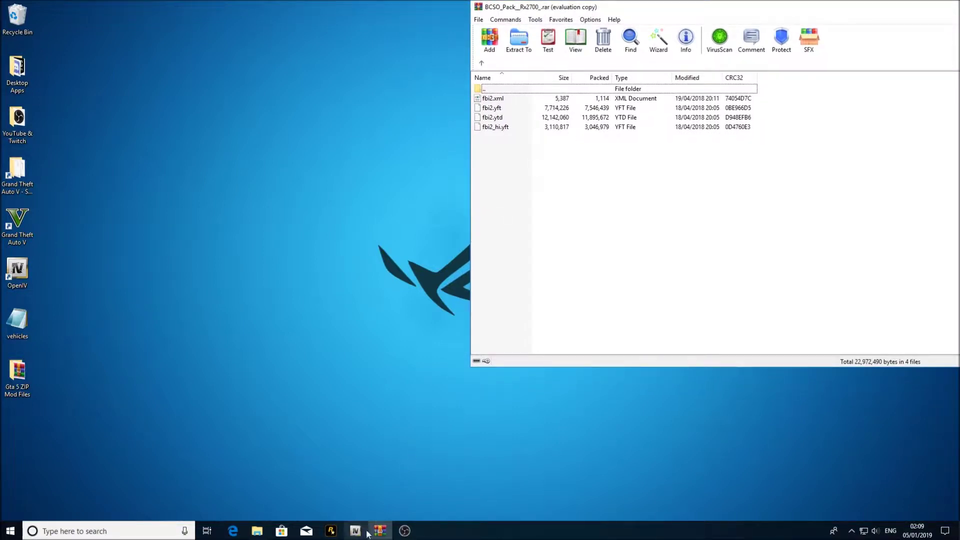
Check the downloaded archives in the Gta 5 ZIP Mod Files folder, then close that folder window.
mouse_move(257, 531)
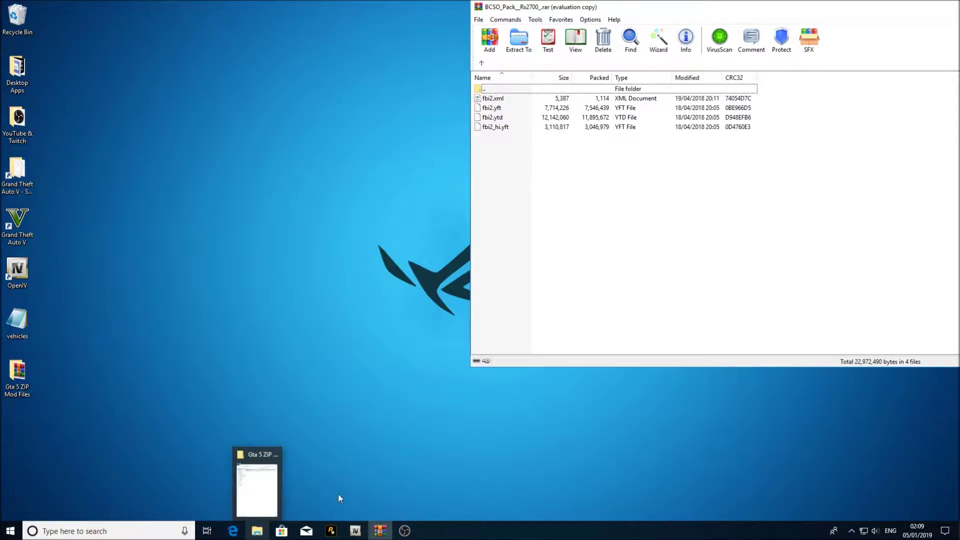
left_click(244, 453)
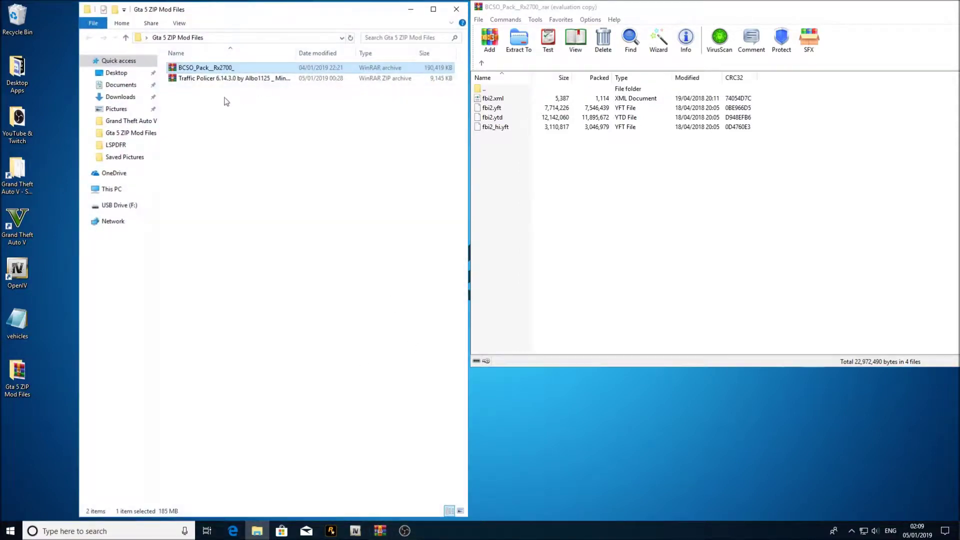
left_click(457, 10)
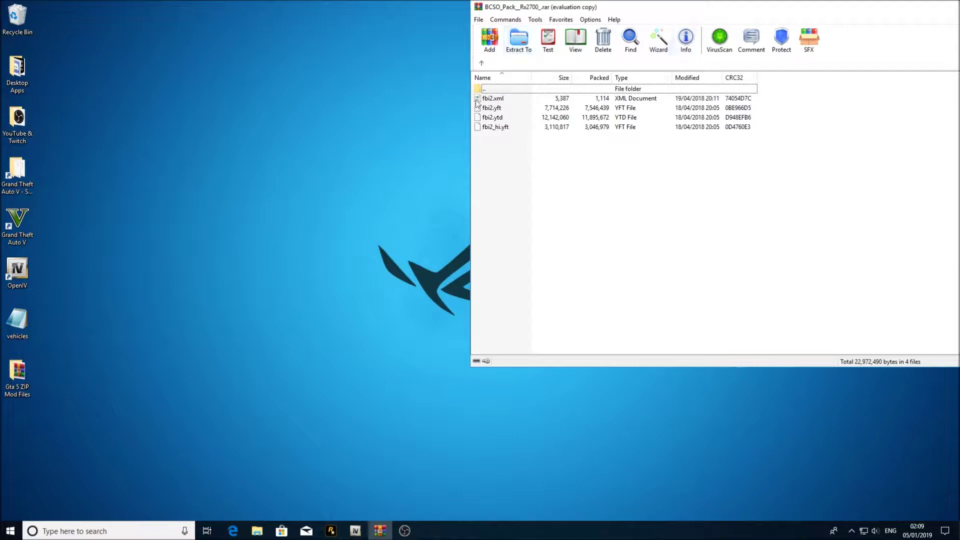
Launch OpenIV for the Windows version of Grand Theft Auto V and place its window beside the archive.
left_click_drag(590, 10, 632, 11)
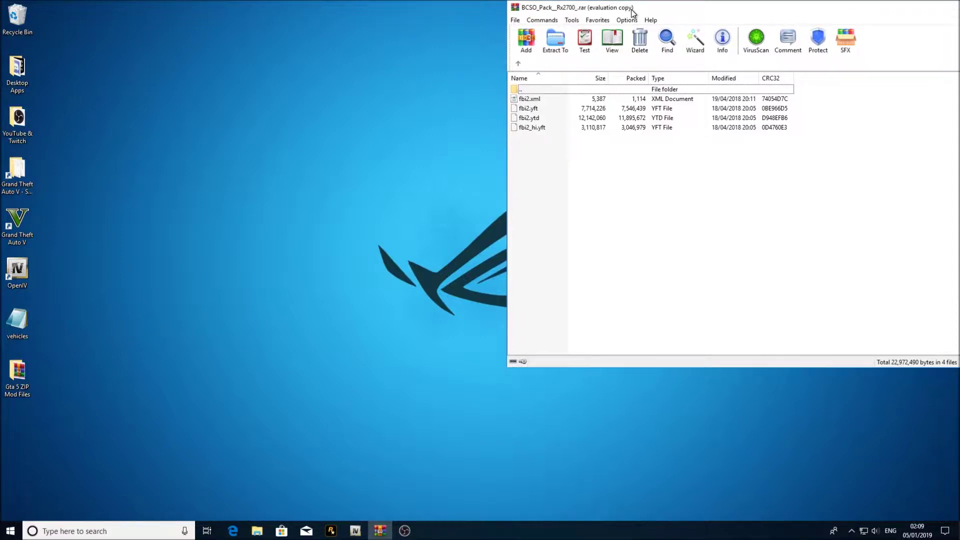
left_click(355, 530)
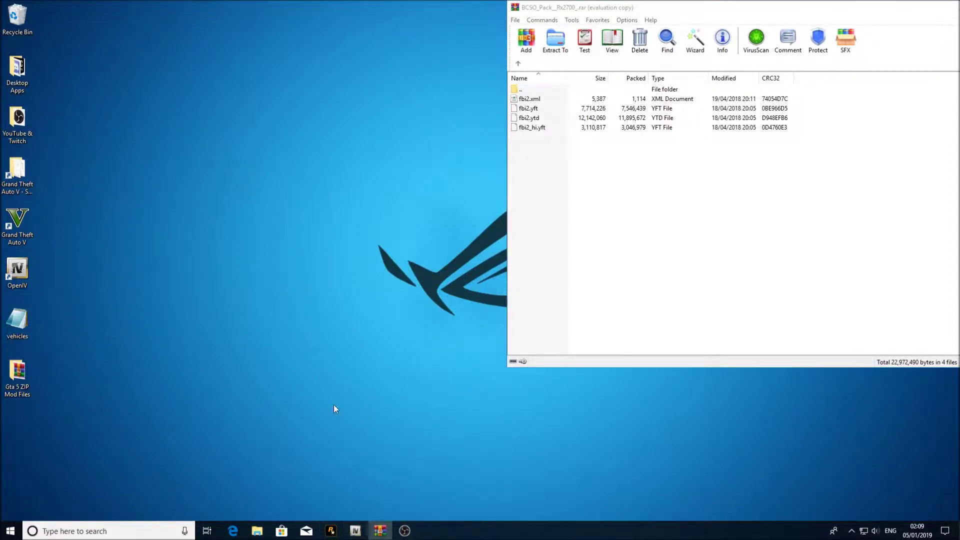
left_click_drag(470, 146, 320, 107)
left_click(380, 530)
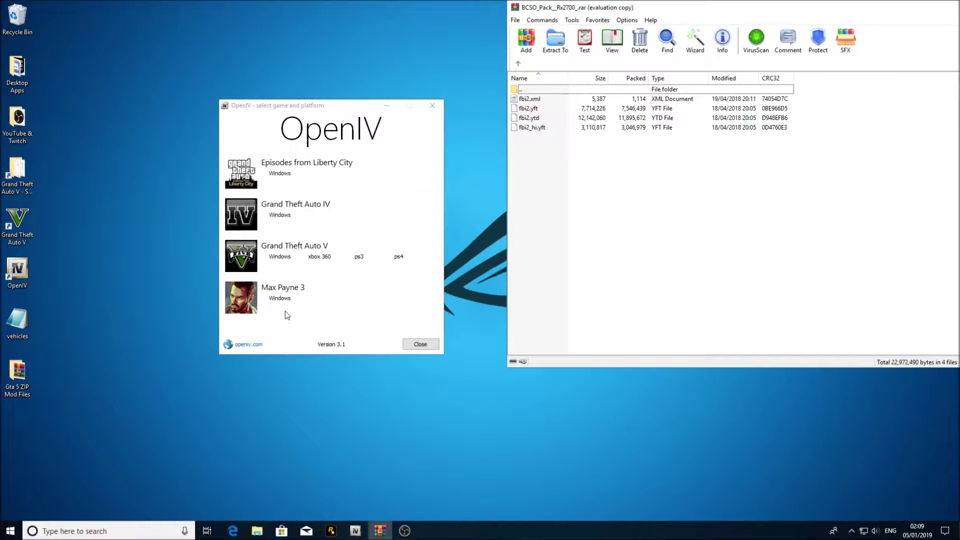
left_click(281, 257)
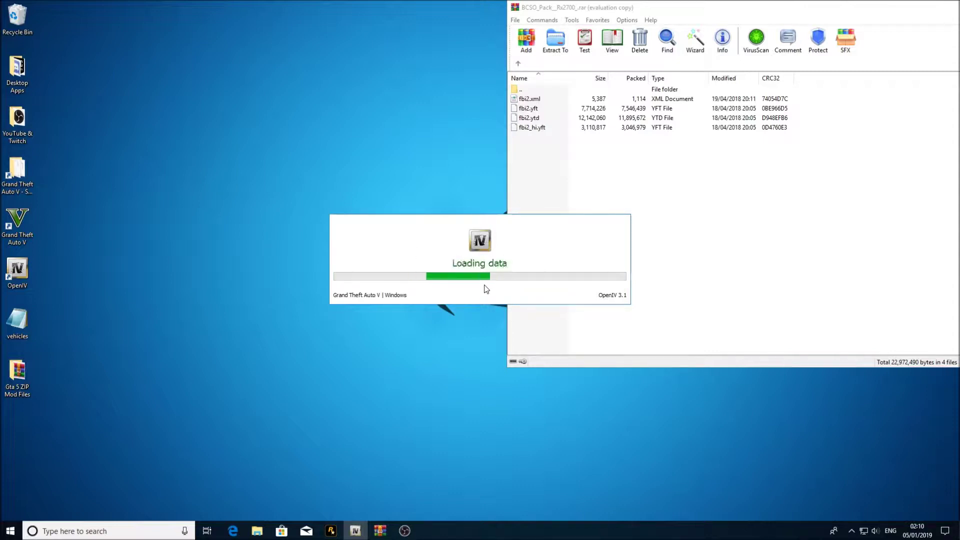
left_click_drag(406, 103, 267, 65)
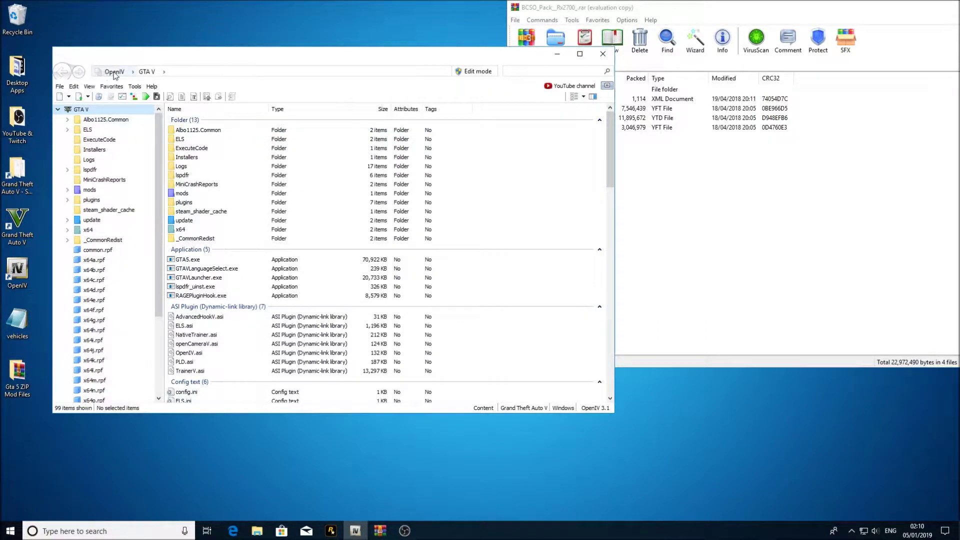
left_click_drag(336, 61, 290, 35)
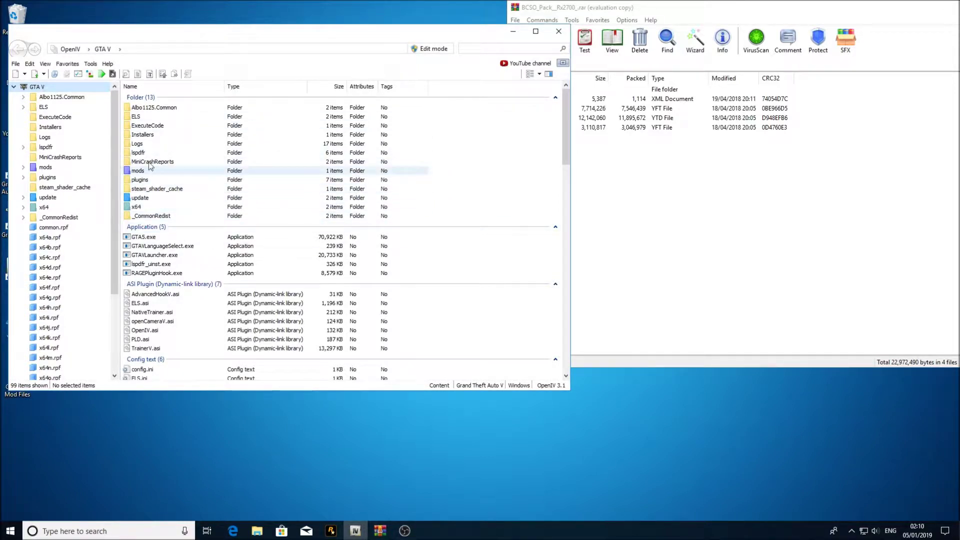
Browse the game files to mods/update/x64/dlcpacks.
left_click(64, 169)
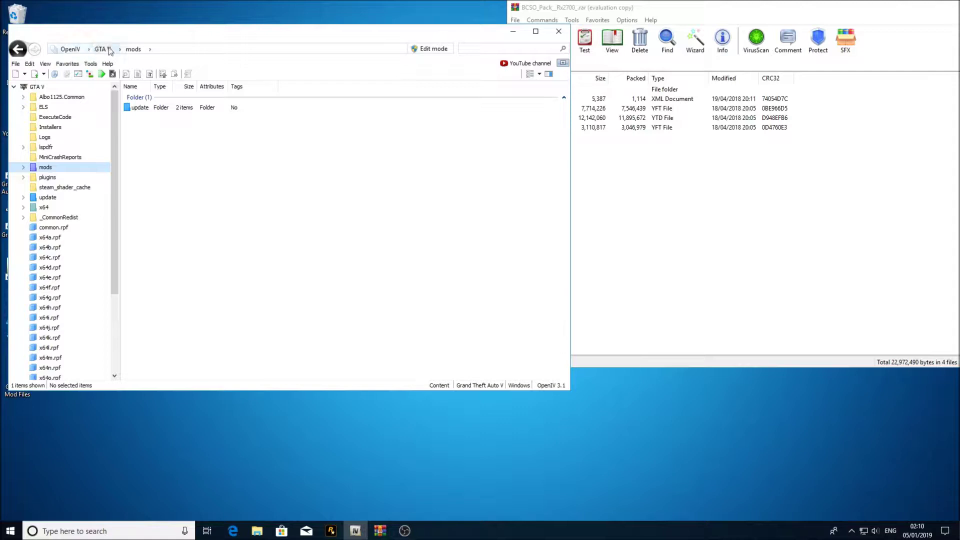
double_click(175, 109)
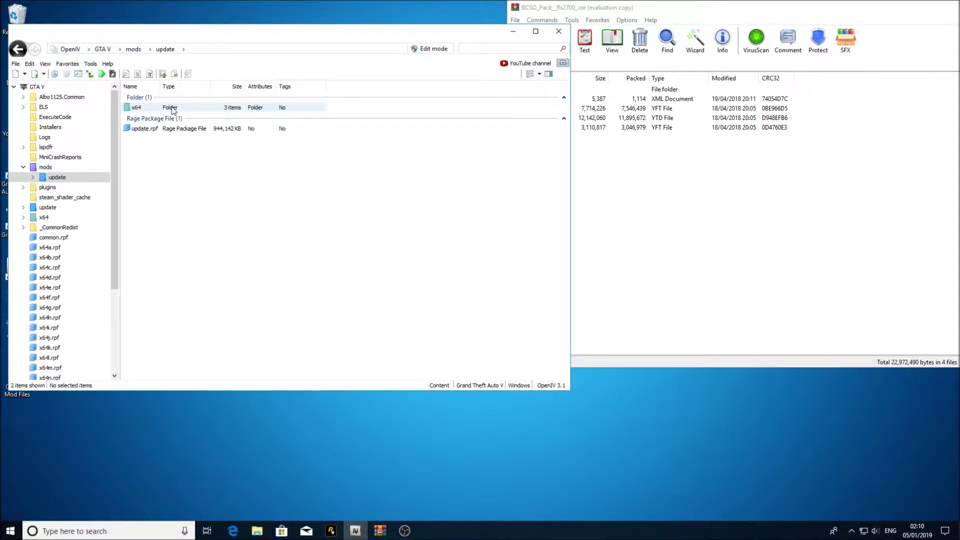
left_click_drag(240, 26, 225, 6)
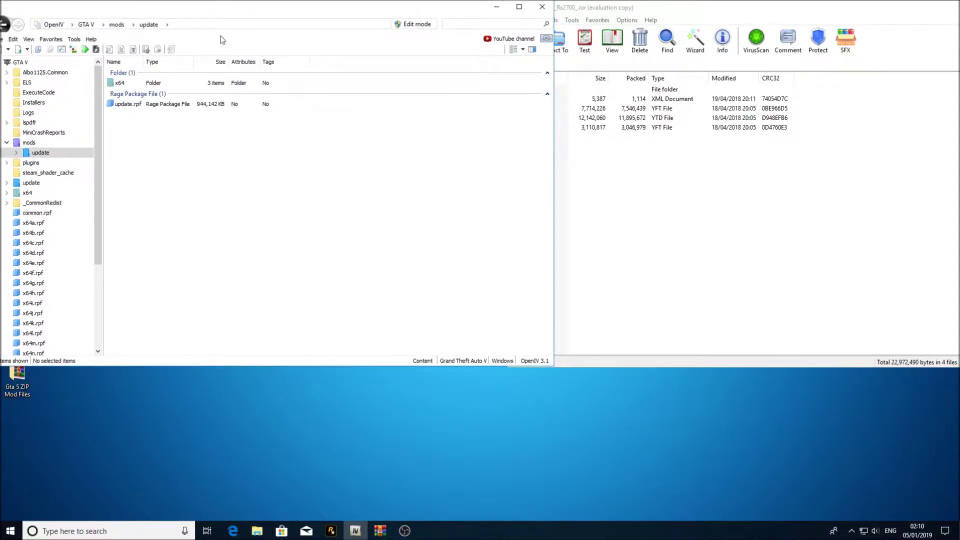
double_click(178, 82)
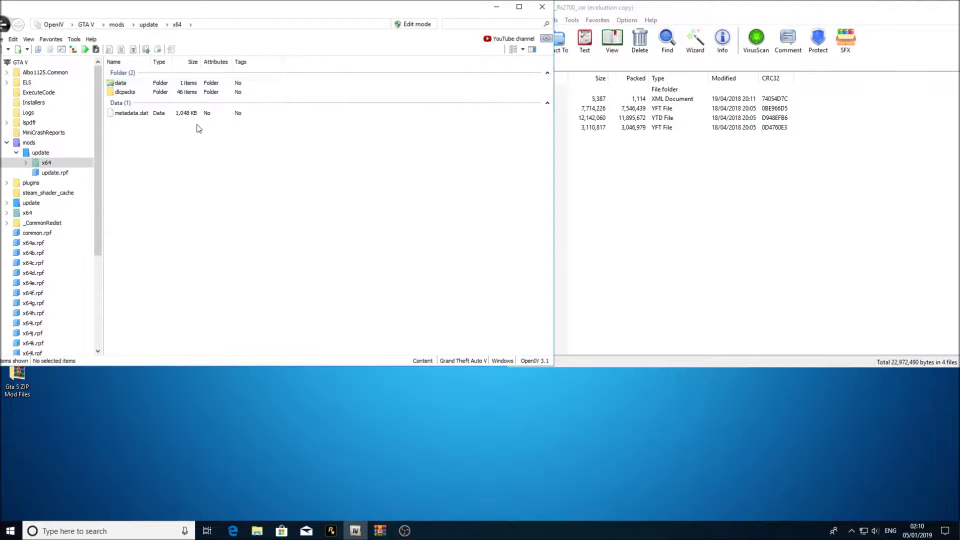
double_click(145, 92)
Open dlc.rpf in patchday20ng and browse through x64 and levels to the vehicle model files under gta5.
scroll(195, 322, "down", 5)
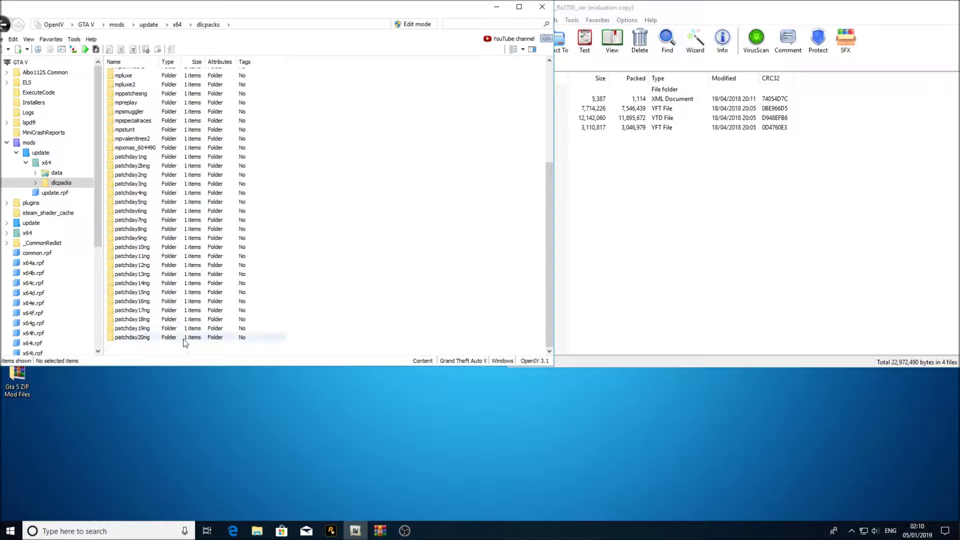
double_click(179, 339)
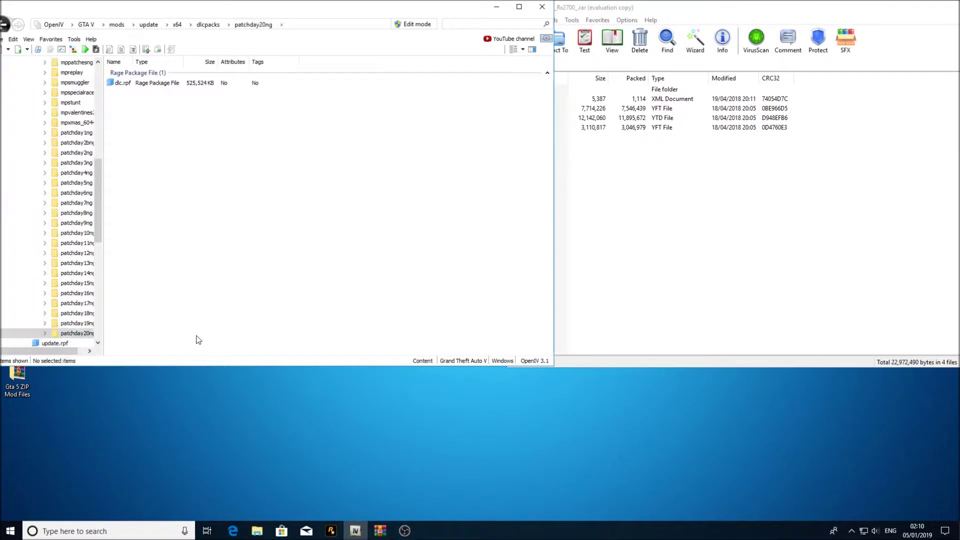
double_click(168, 85)
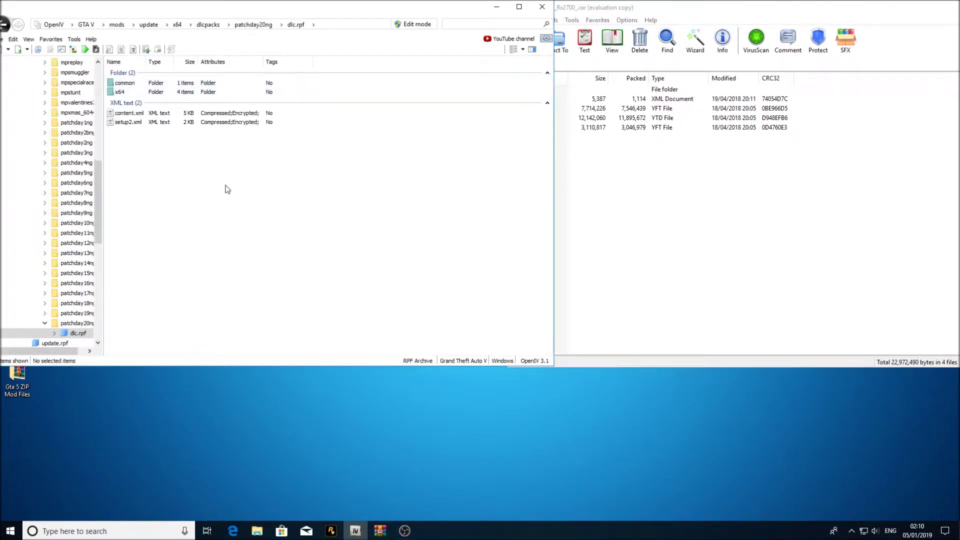
double_click(155, 93)
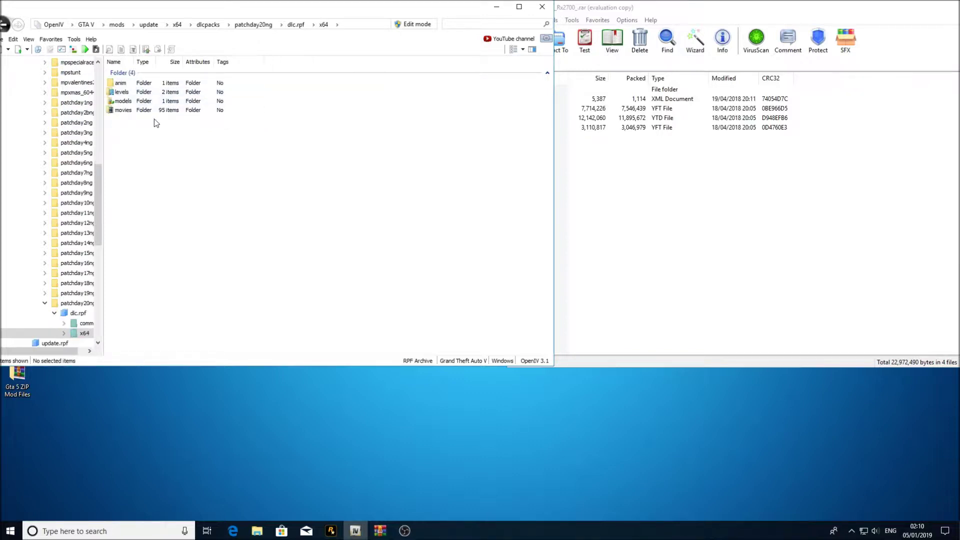
double_click(152, 93)
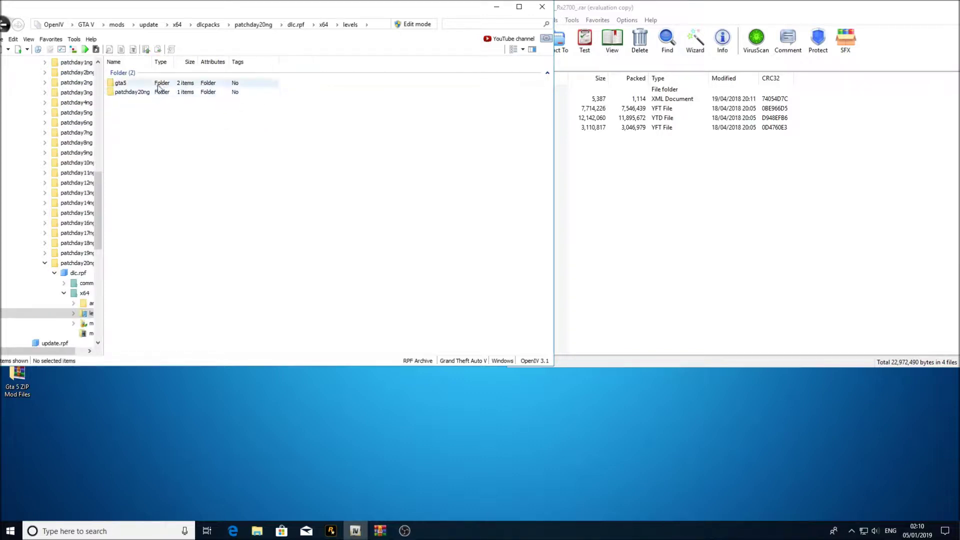
double_click(158, 84)
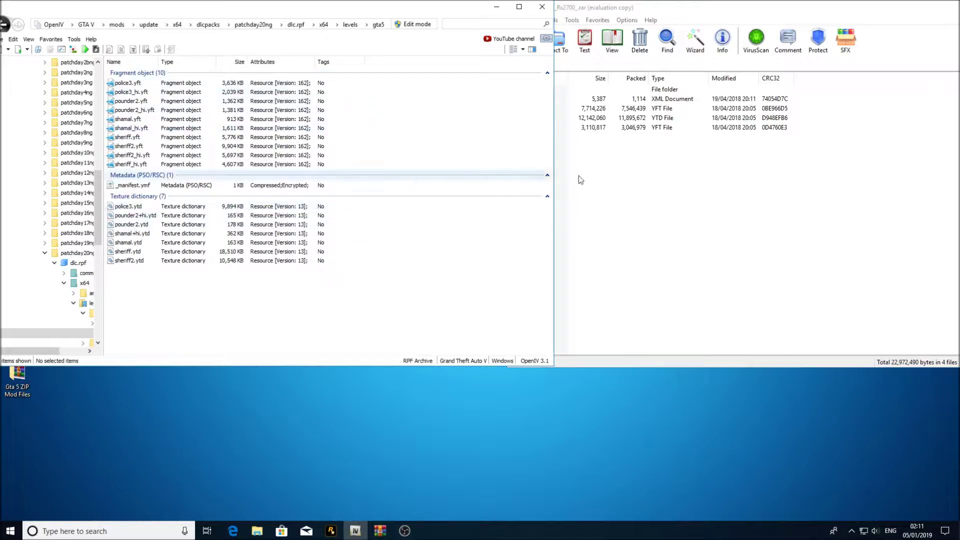
Enable edit mode and import fbi2.yft, fbi2.ytd and fbi2_hi.yft from the archive into the vehicle files.
left_click_drag(661, 9, 719, 14)
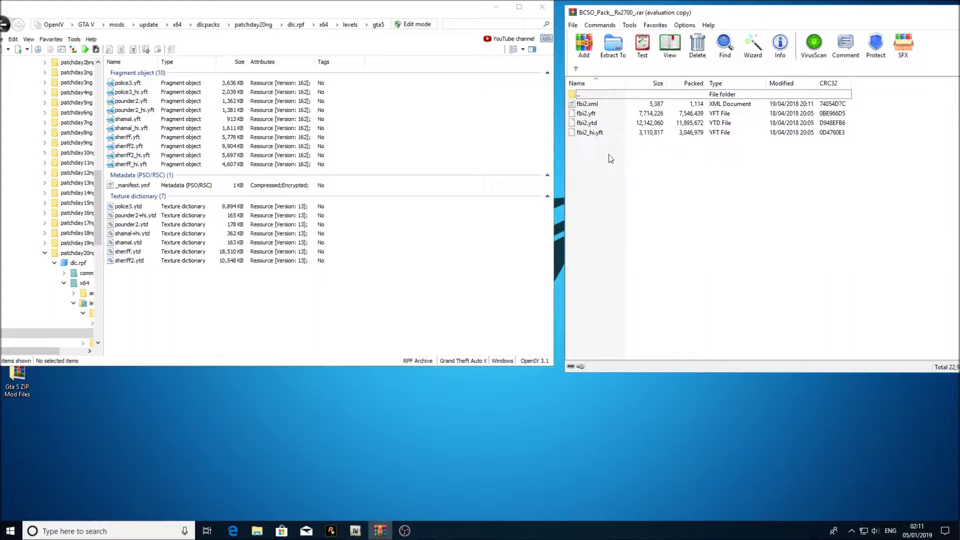
left_click_drag(631, 152, 611, 114)
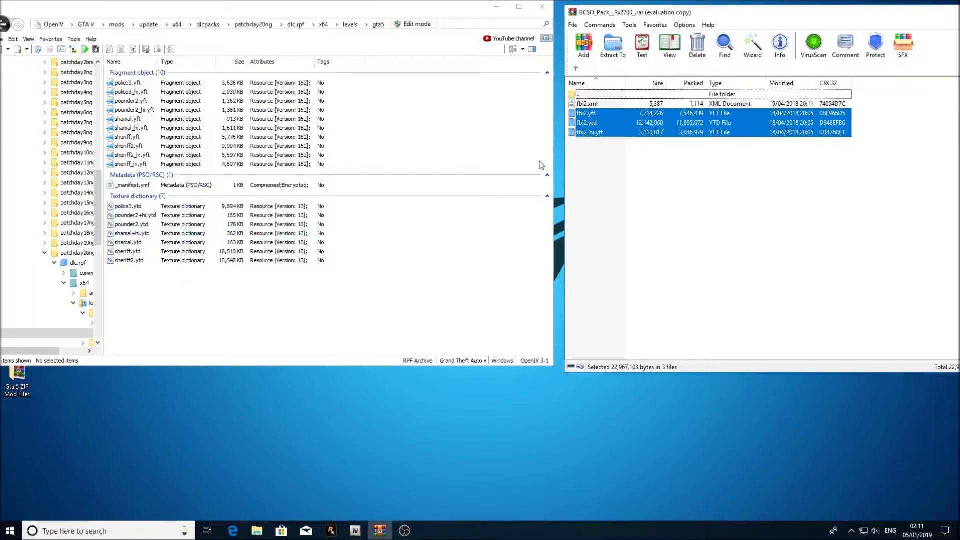
left_click_drag(667, 122, 417, 37)
left_click(419, 24)
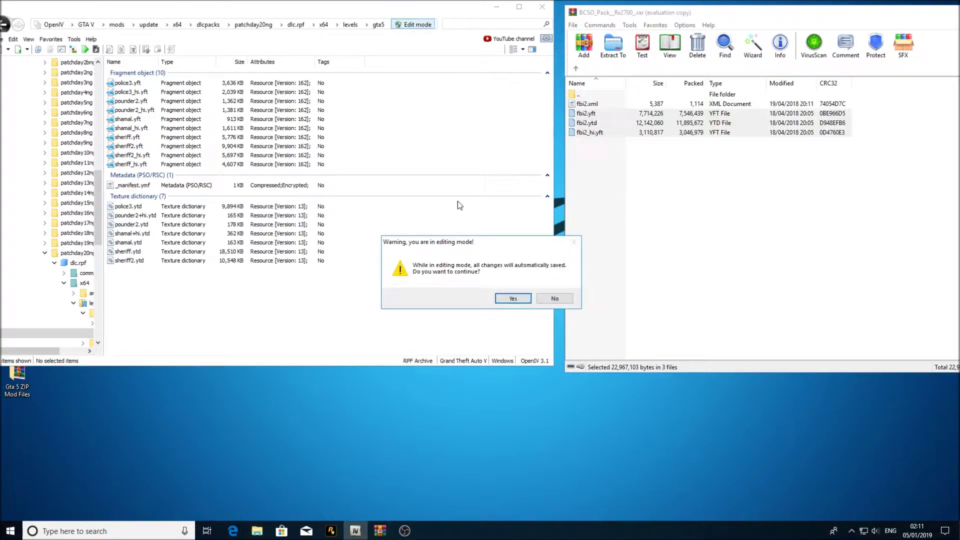
left_click(516, 299)
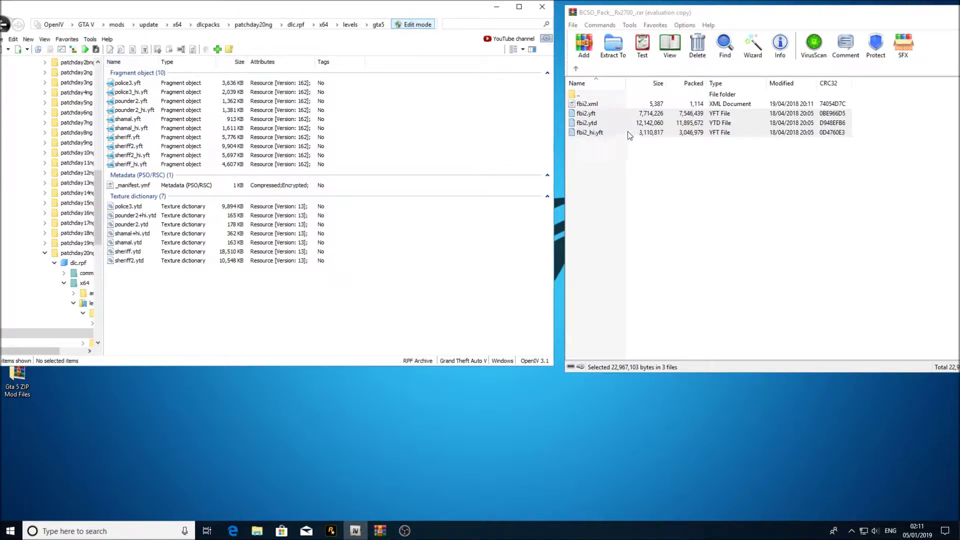
left_click_drag(625, 123, 240, 219)
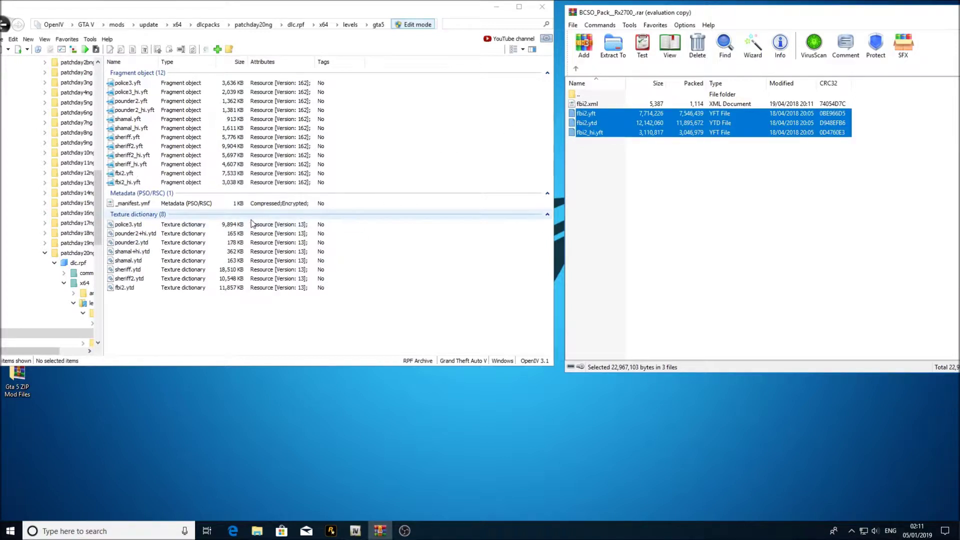
Inspect the imported fbi2.yft vehicle from several angles in the model viewer, then close the viewer.
left_click(141, 173)
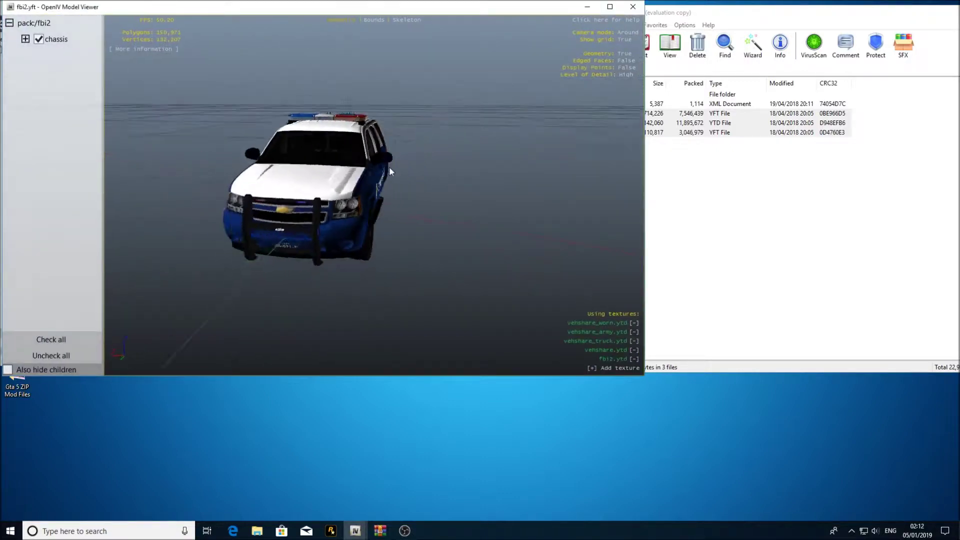
left_click_drag(390, 170, 401, 190)
left_click_drag(685, 195, 166, 163)
left_click_drag(206, 198, 348, 250)
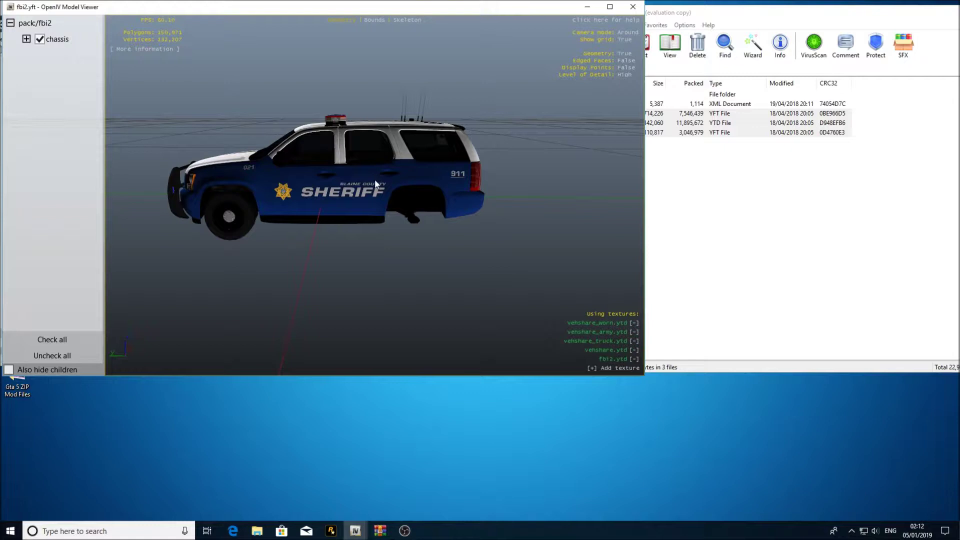
left_click_drag(293, 175, 290, 205)
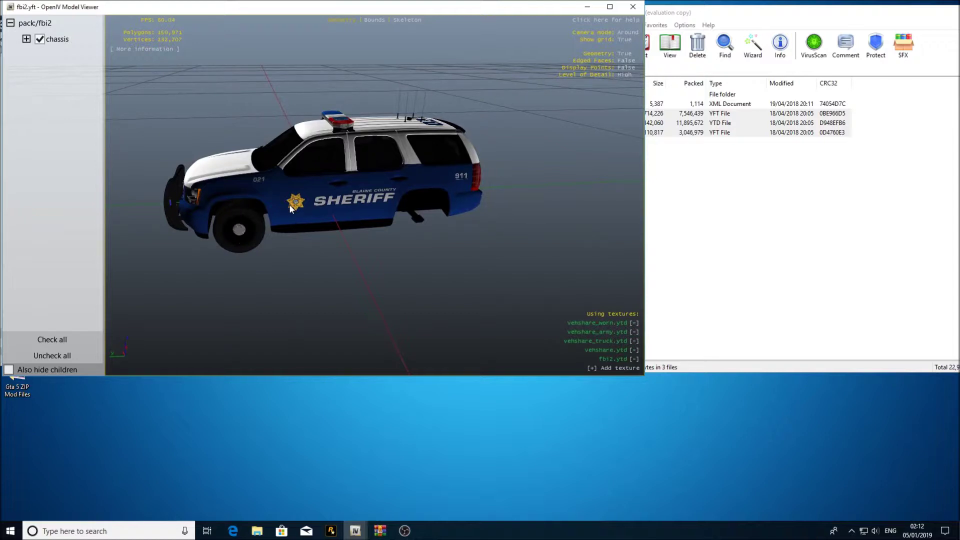
left_click_drag(235, 205, 148, 142)
left_click_drag(424, 159, 624, 34)
left_click(632, 9)
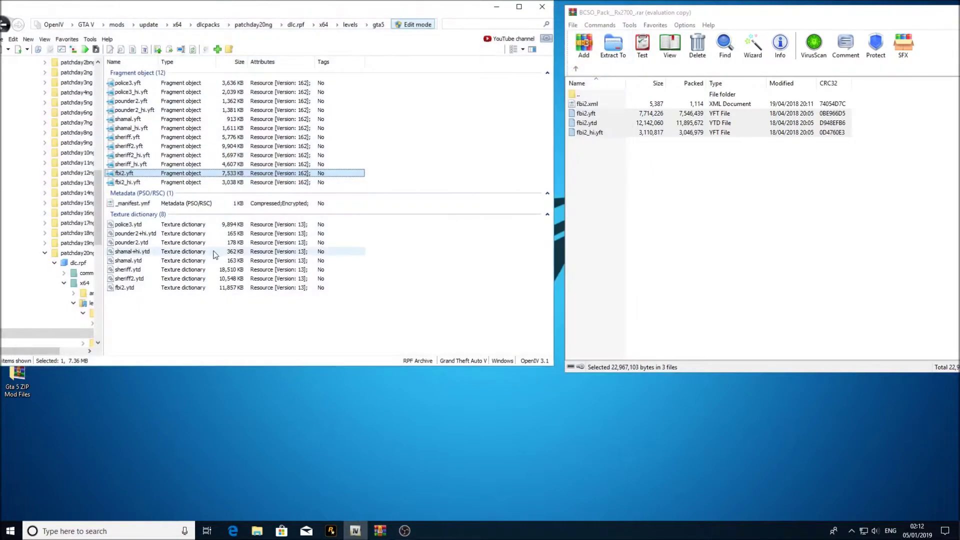
Close OpenIV, bring the archive window closer to the screen centre and clear its file selection.
left_click(206, 315)
left_click(542, 6)
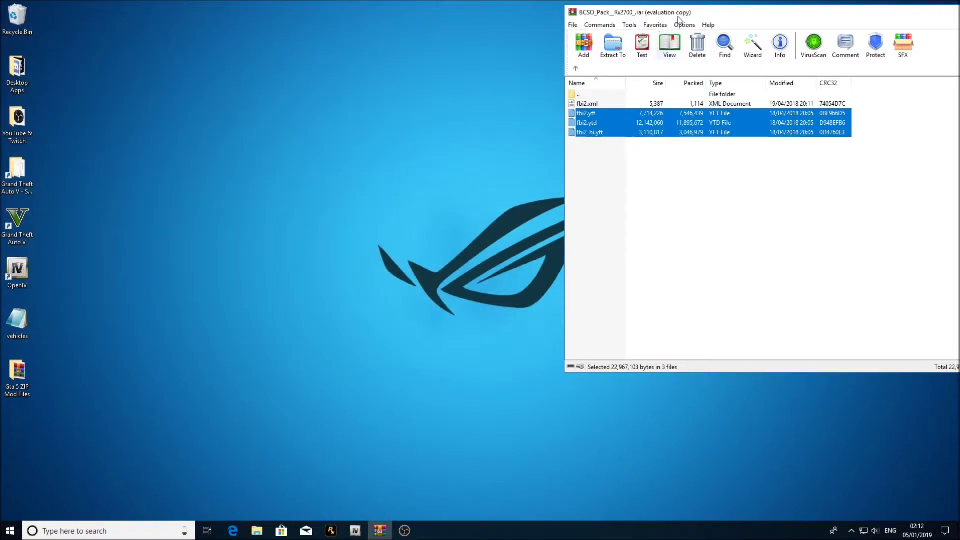
left_click_drag(680, 16, 533, 31)
left_click(524, 223)
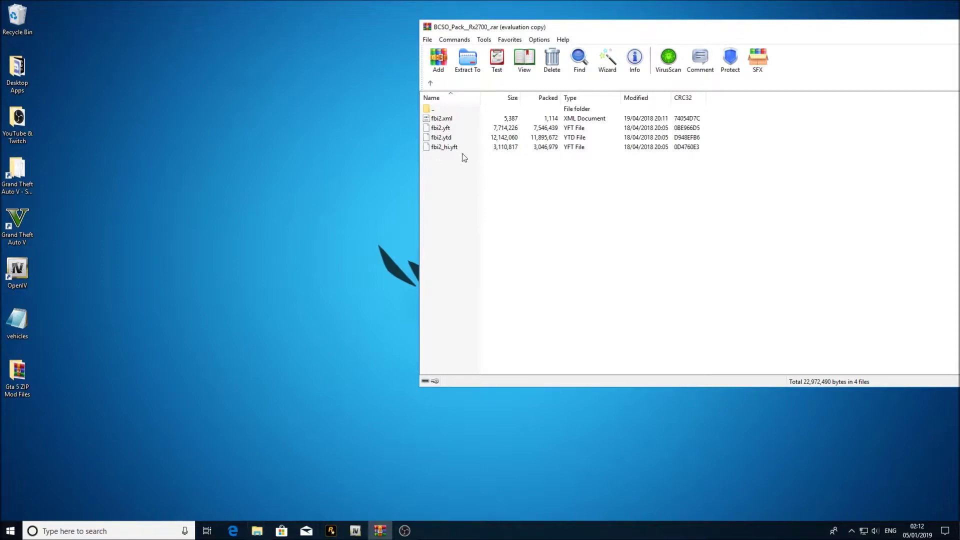
Open the Grand Theft Auto V game folder in File Explorer beside the archive and select fbi2.xml in the archive.
left_click(256, 531)
left_click_drag(268, 13, 189, 8)
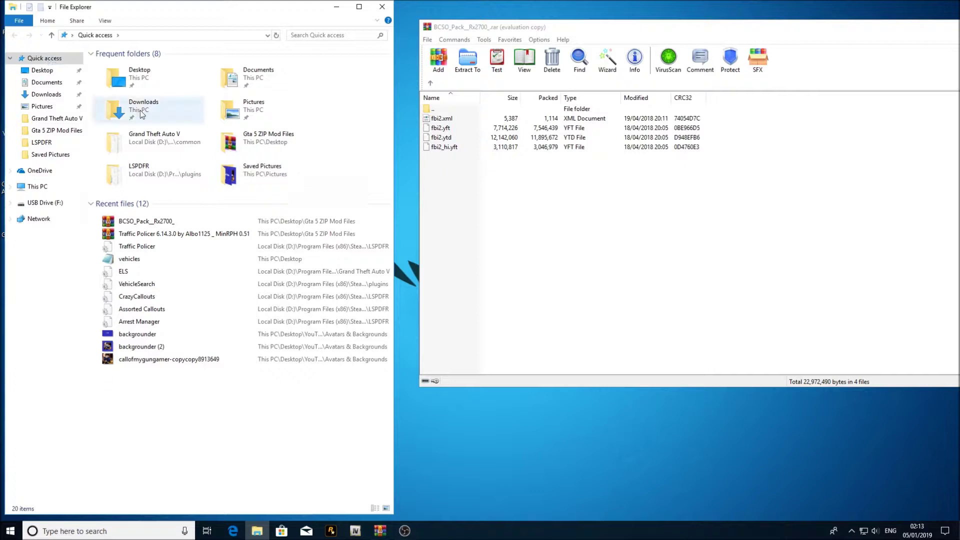
double_click(154, 143)
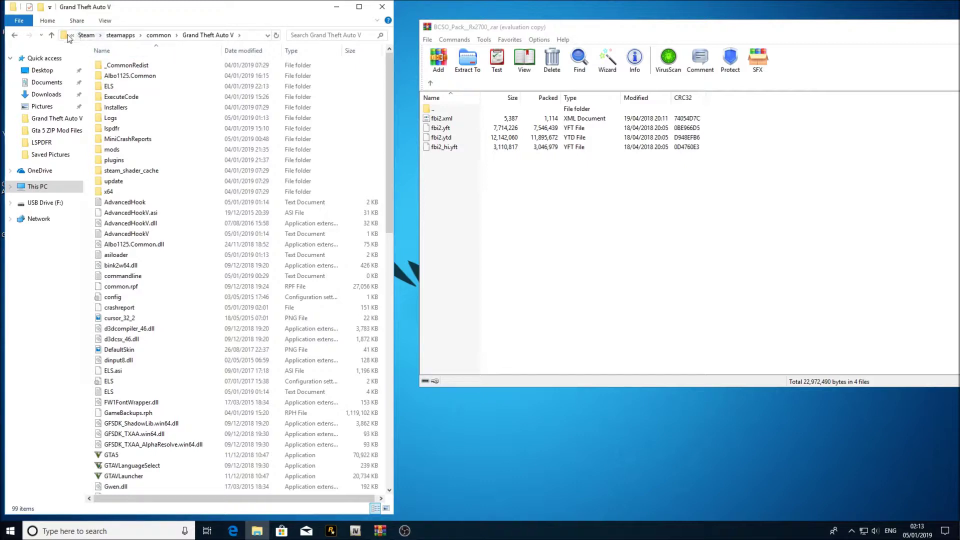
left_click(359, 6)
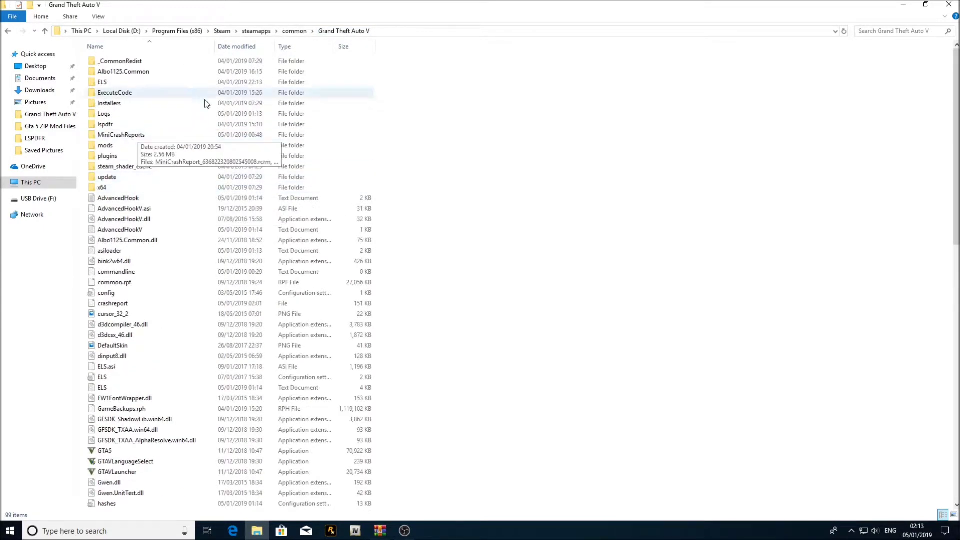
left_click(926, 4)
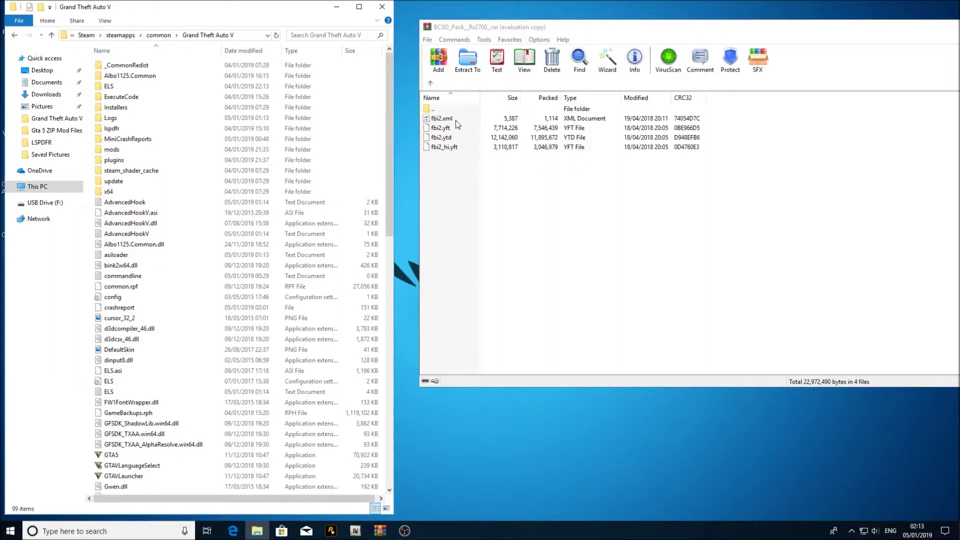
left_click(470, 118)
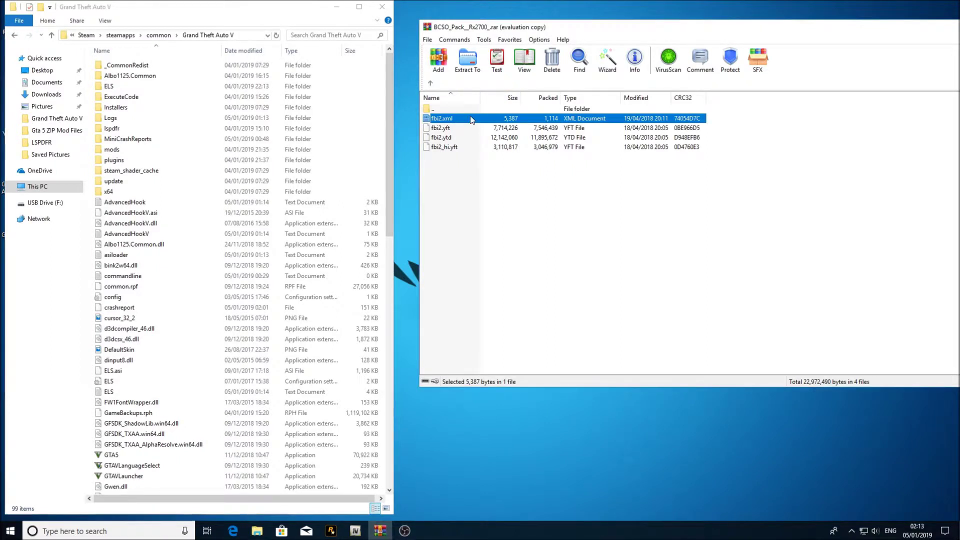
double_click(124, 158)
double_click(138, 74)
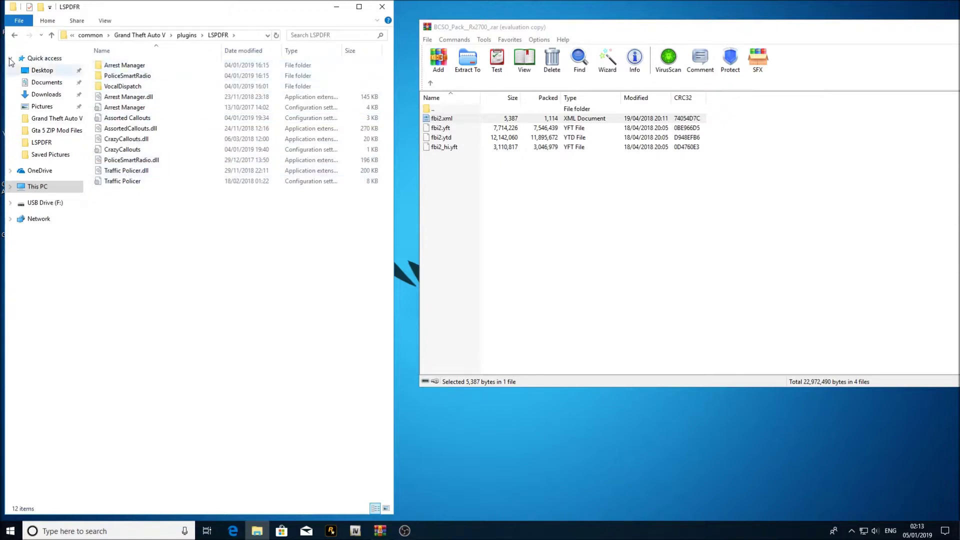
left_click(15, 36)
left_click(15, 36)
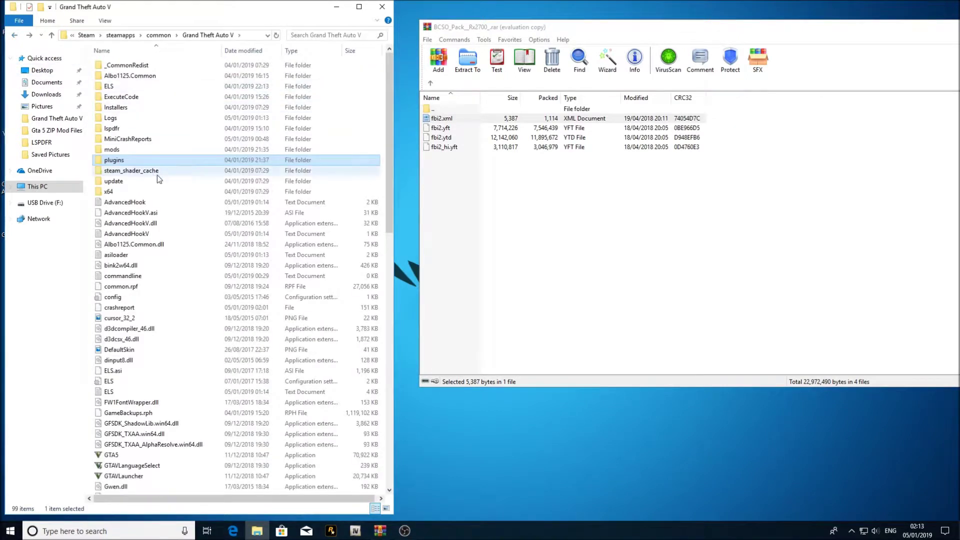
left_click(140, 148)
double_click(137, 128)
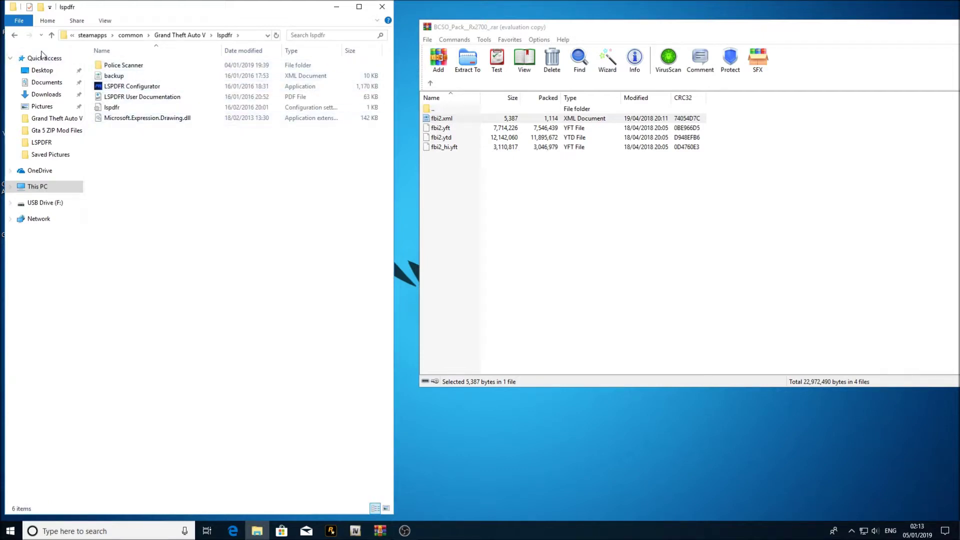
left_click(14, 35)
Copy fbi2.xml from the archive into the pack_default folder inside the game's ELS folder.
double_click(124, 88)
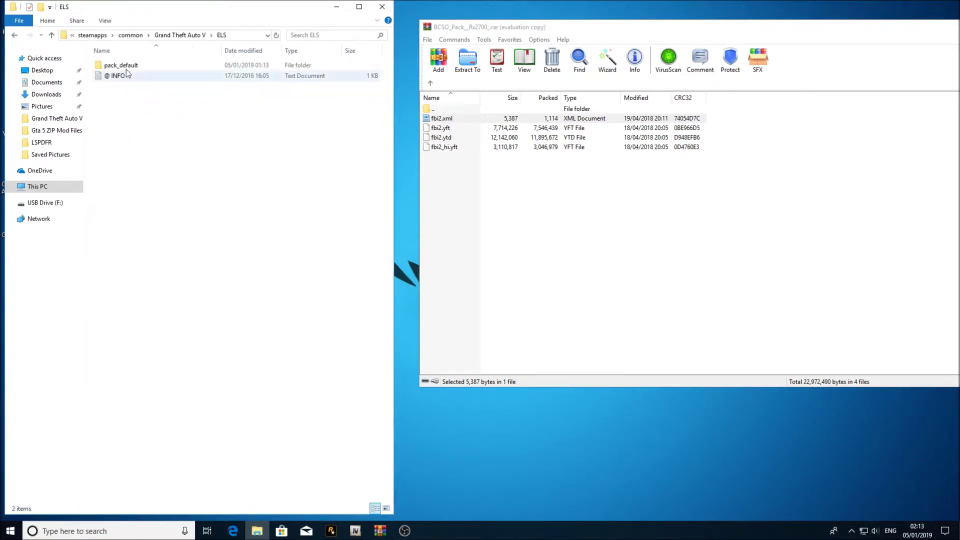
double_click(127, 66)
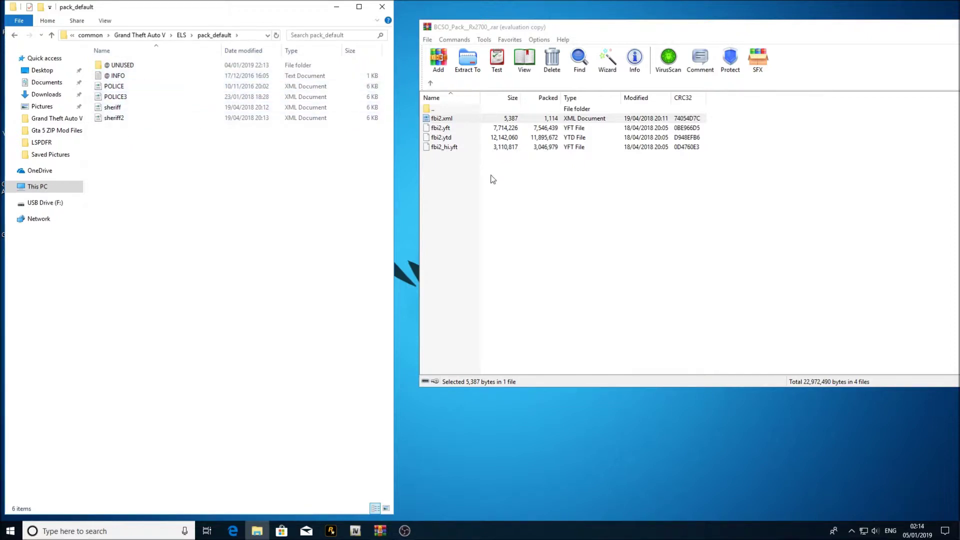
left_click_drag(468, 123, 202, 156)
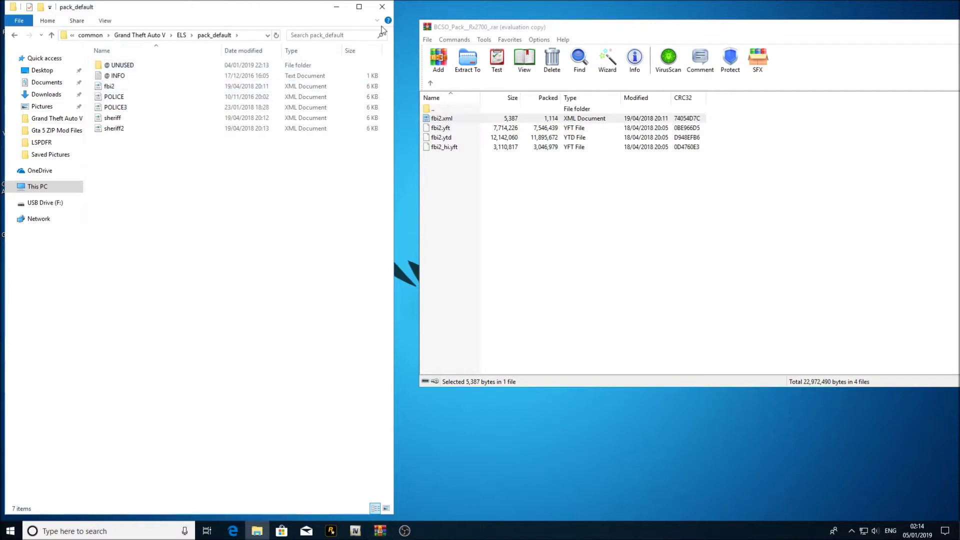
Close the pack_default folder and the archive, and launch Grand Theft Auto V from the desktop.
left_click(382, 11)
left_click_drag(915, 35, 685, 61)
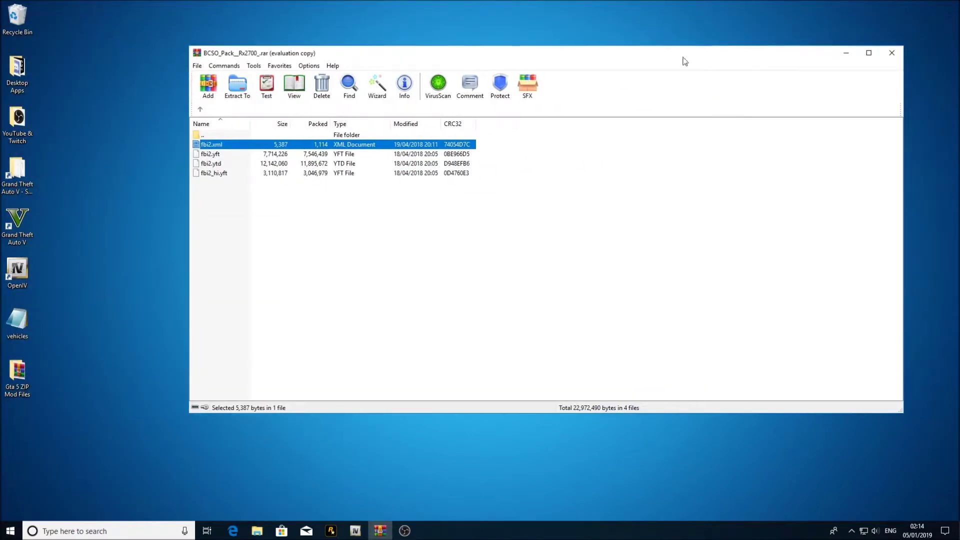
left_click(892, 53)
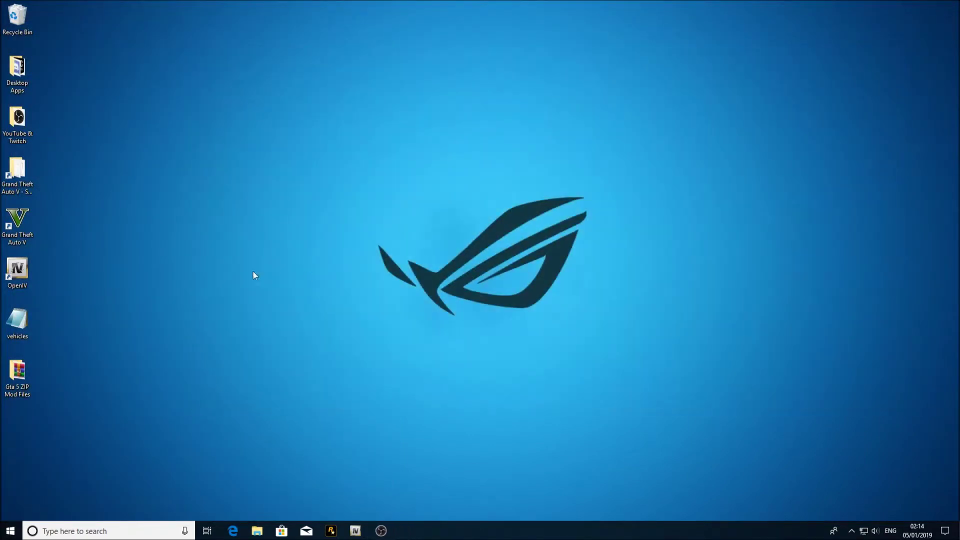
double_click(15, 231)
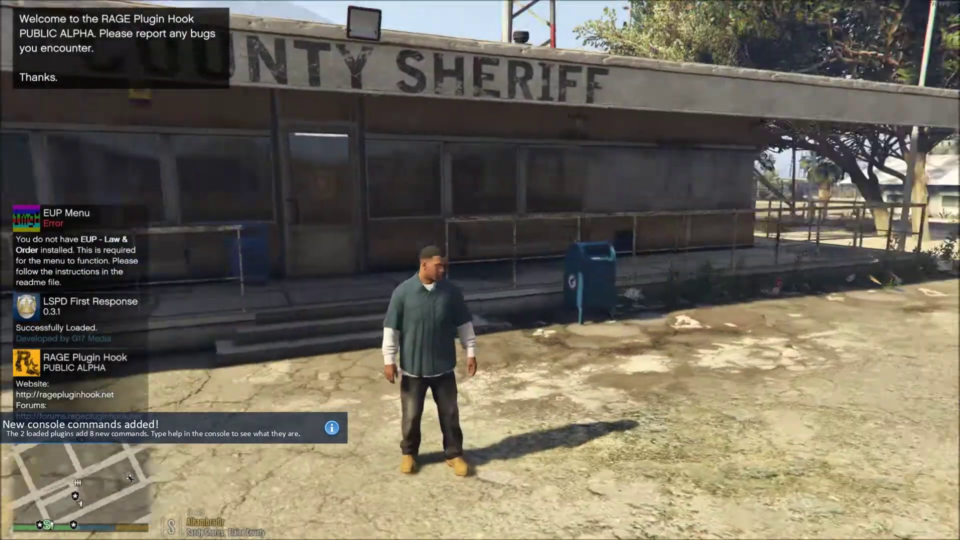
Walk the character to face the road and spawn the fbi model with the RAGE Plugin Hook console command "spawn fbi".
key("w")
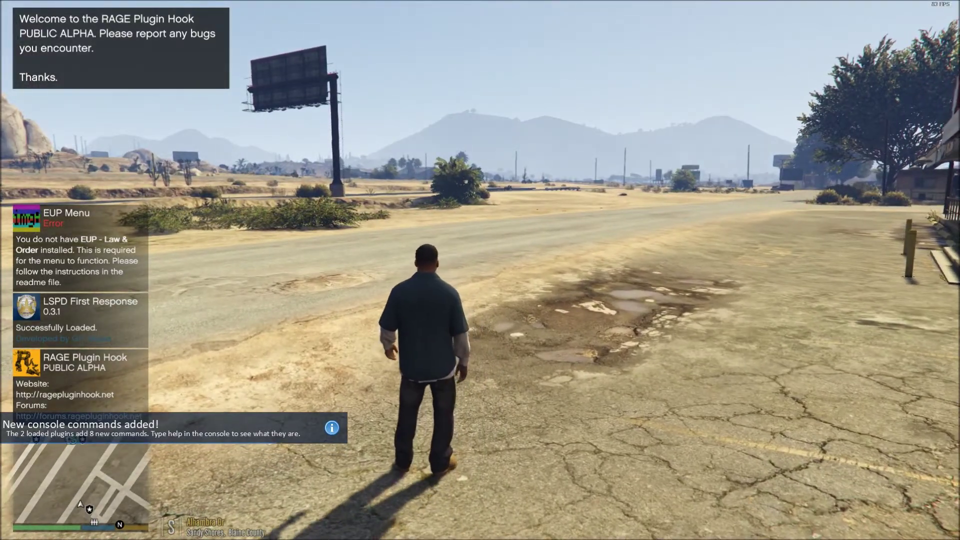
key("F4")
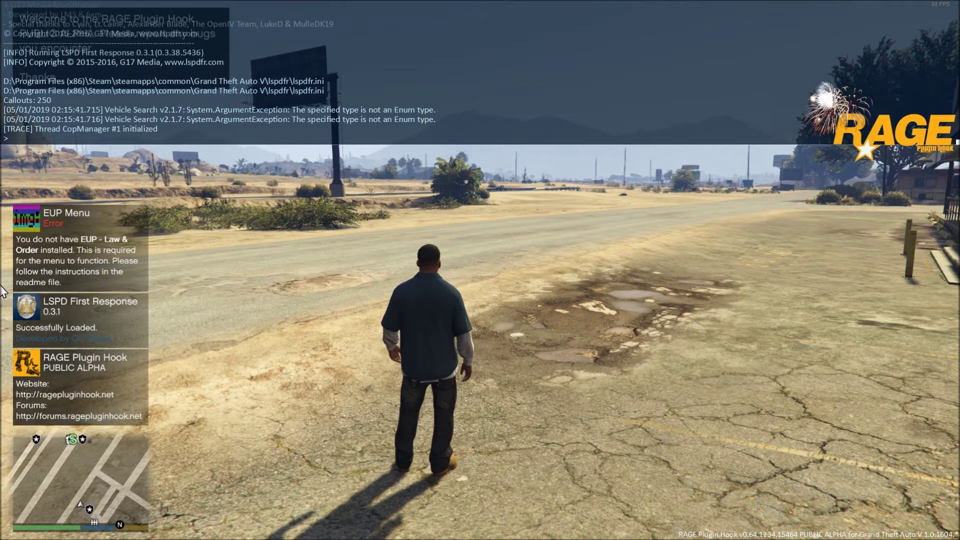
type("spawn")
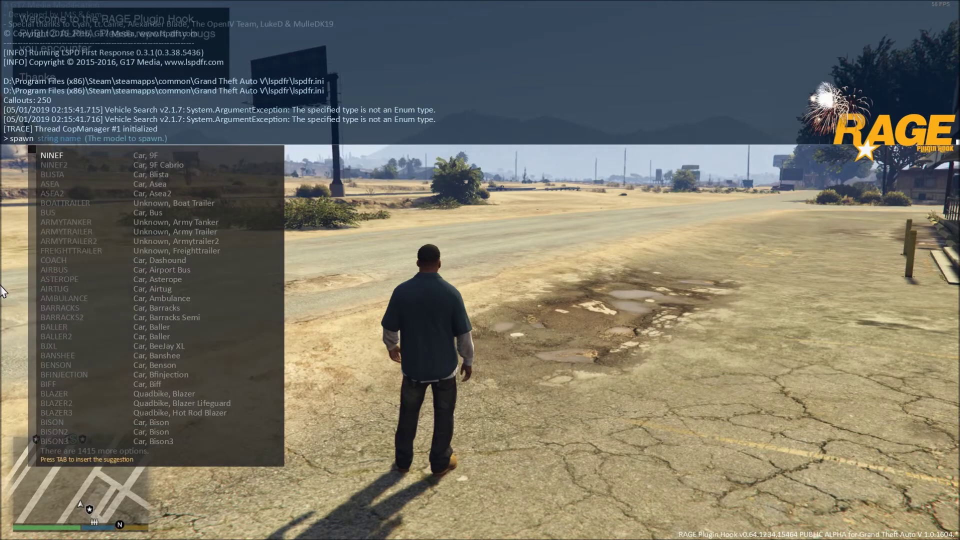
type(" fbi")
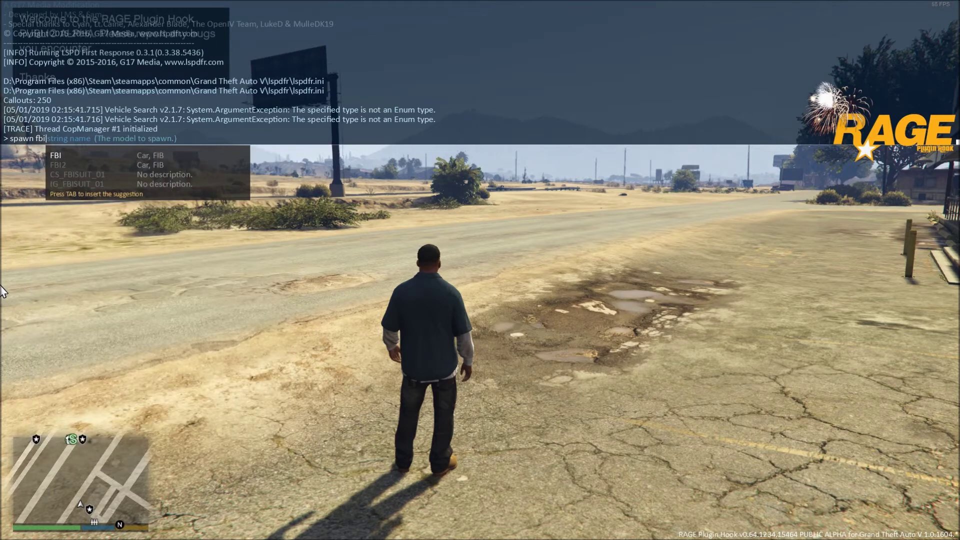
key("Return")
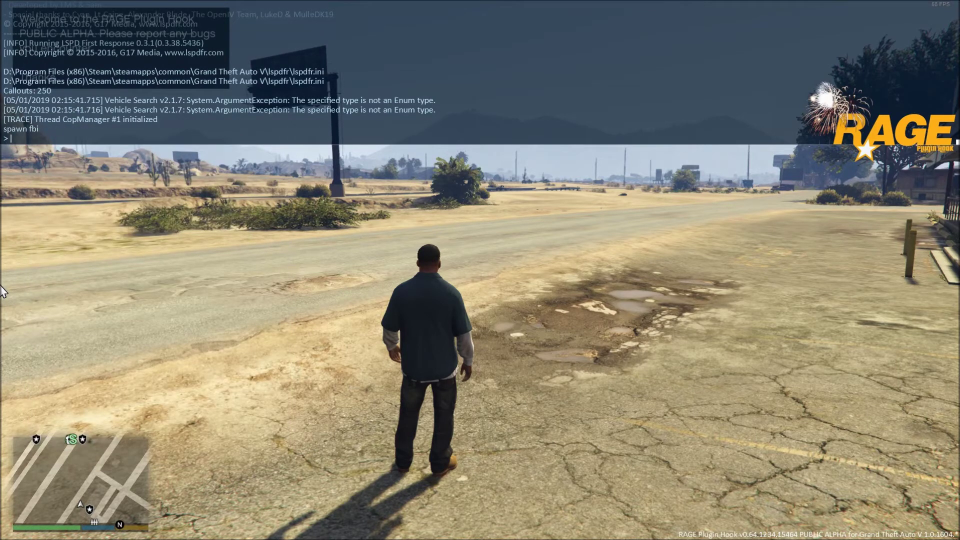
key("F4")
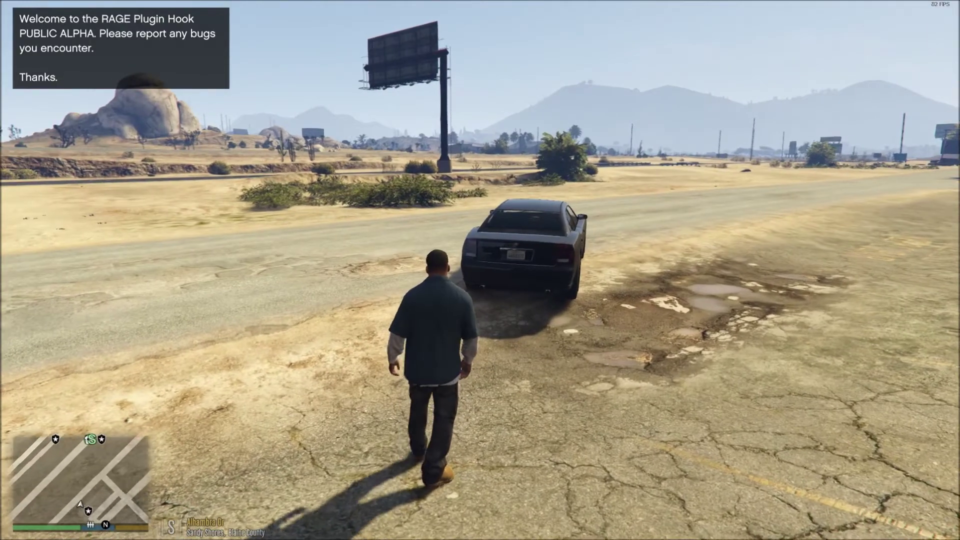
Open the in-game trainer and bring up its list of spawnable Emergency vehicles.
key("F3")
key("Down")
key("Down")
key("Down")
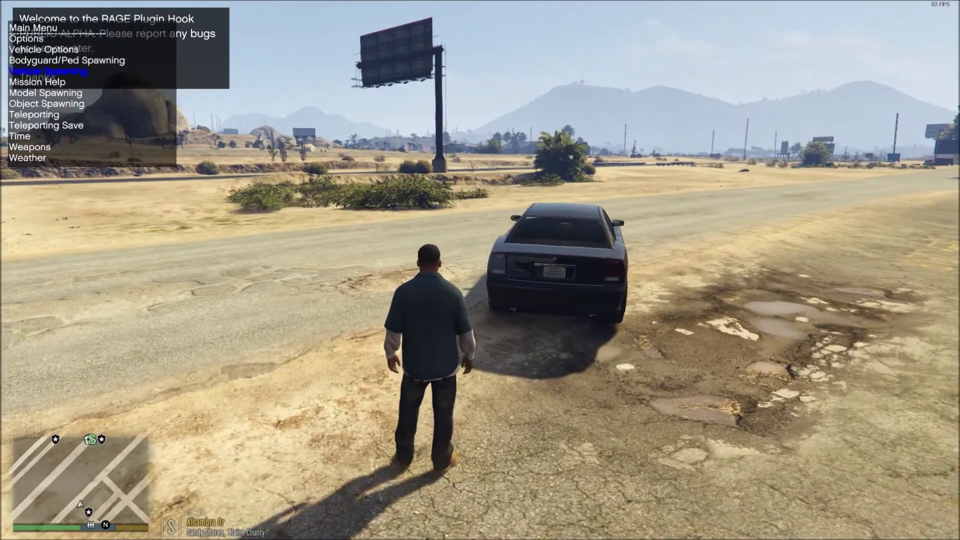
key("Return")
key("Down")
key("Down")
key("Down")
key("Down")
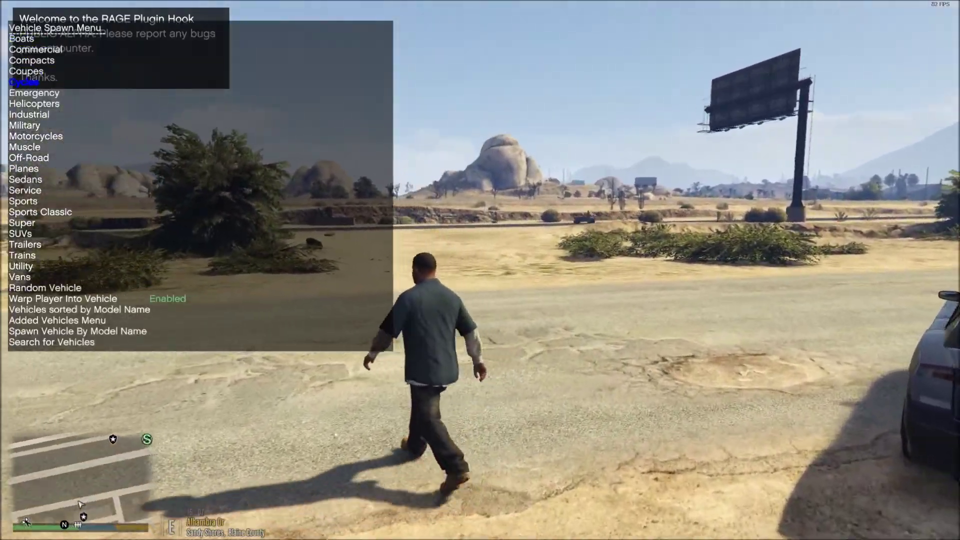
key("Down")
key("Return")
Spawn the second FIB vehicle from the emergency list and close the trainer.
key("Down")
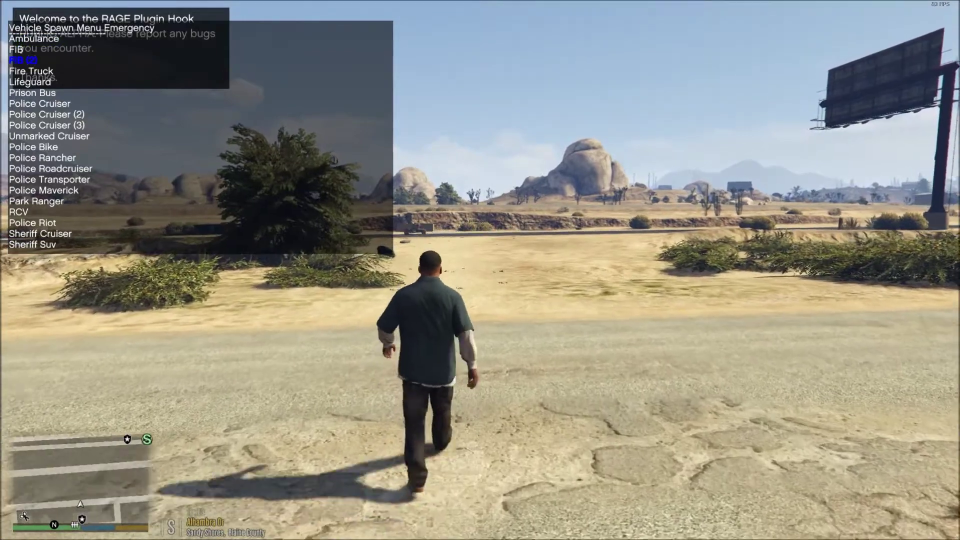
key("Return")
key("Down")
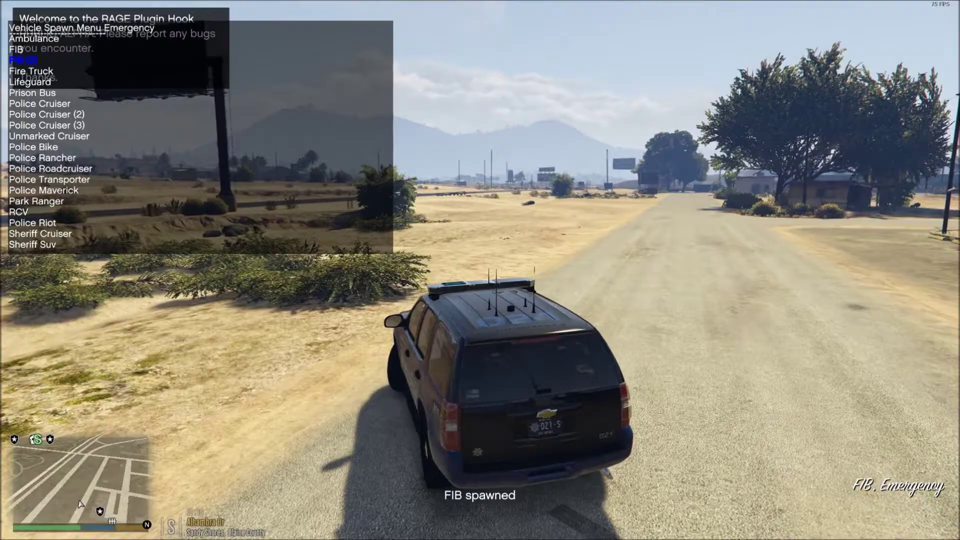
key("F3")
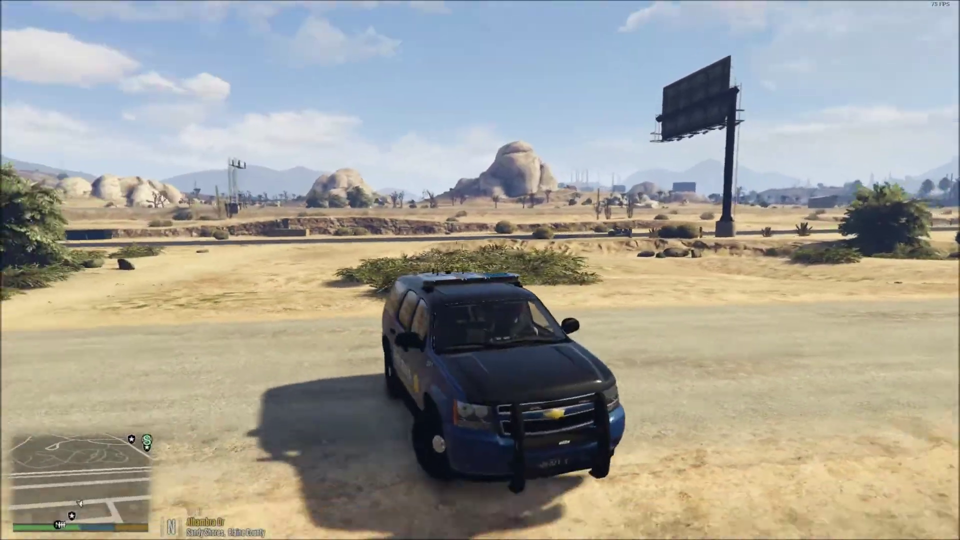